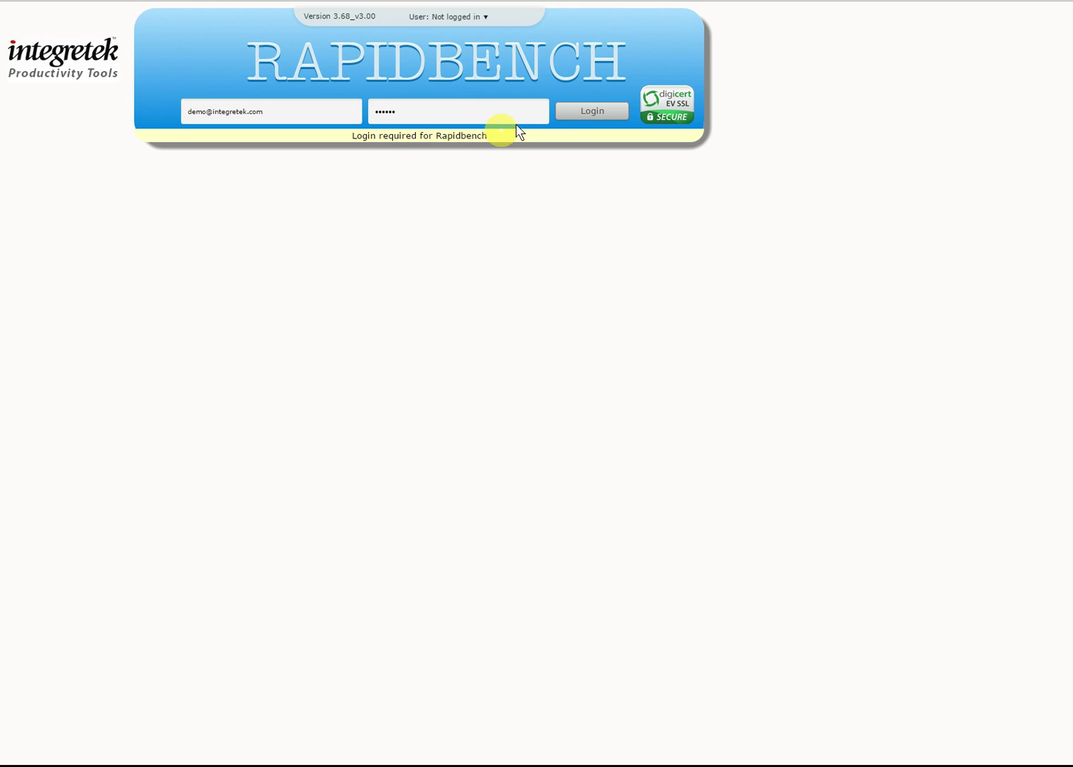
Log in with the prefilled credentials and start a new project named rs485_router
{"action": "left_click", "coordinate": [583, 113]}
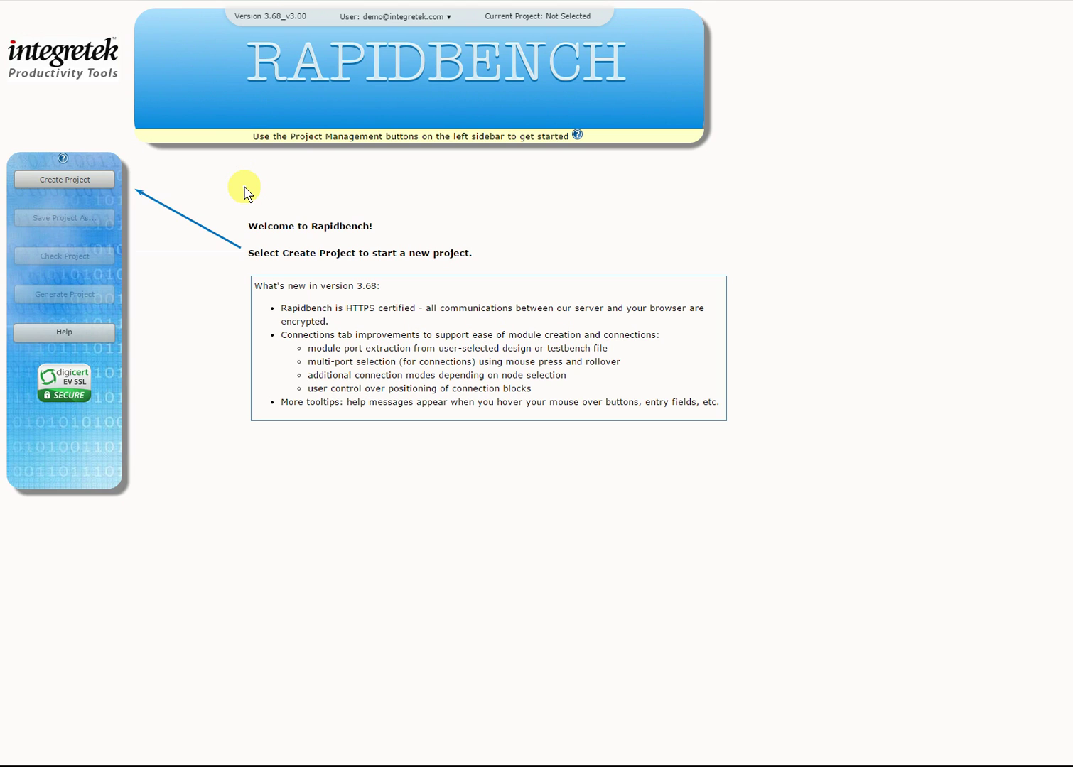
{"action": "left_click", "coordinate": [71, 180]}
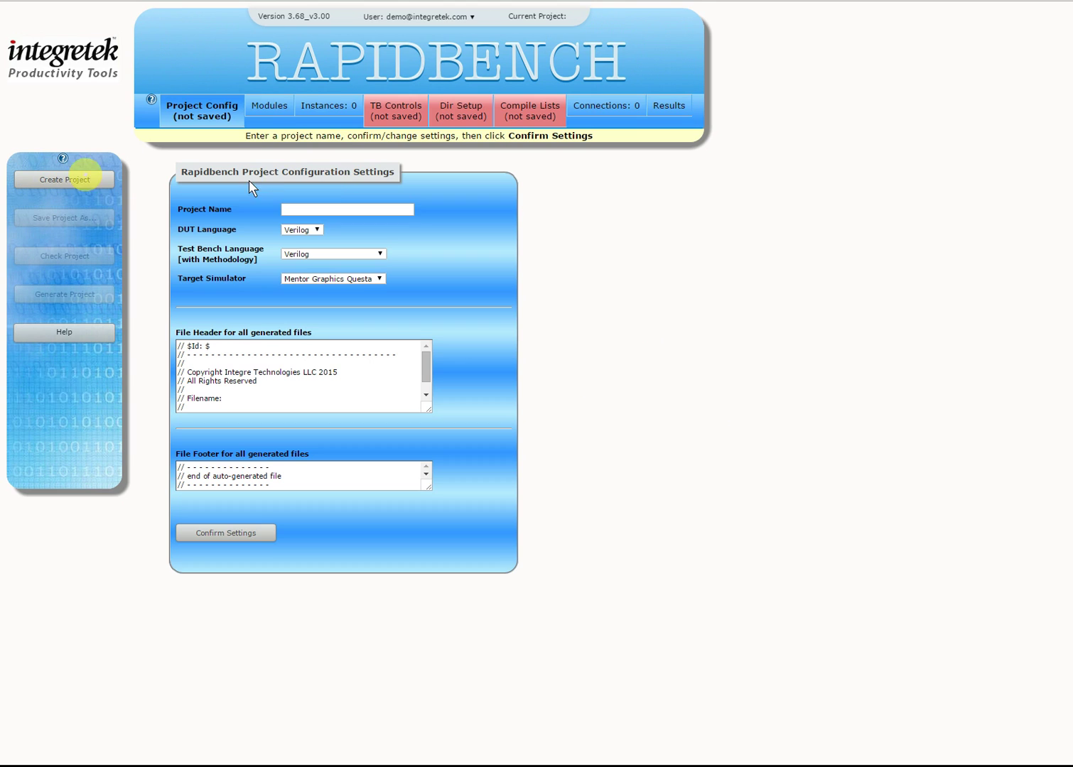
{"action": "left_click", "coordinate": [339, 188]}
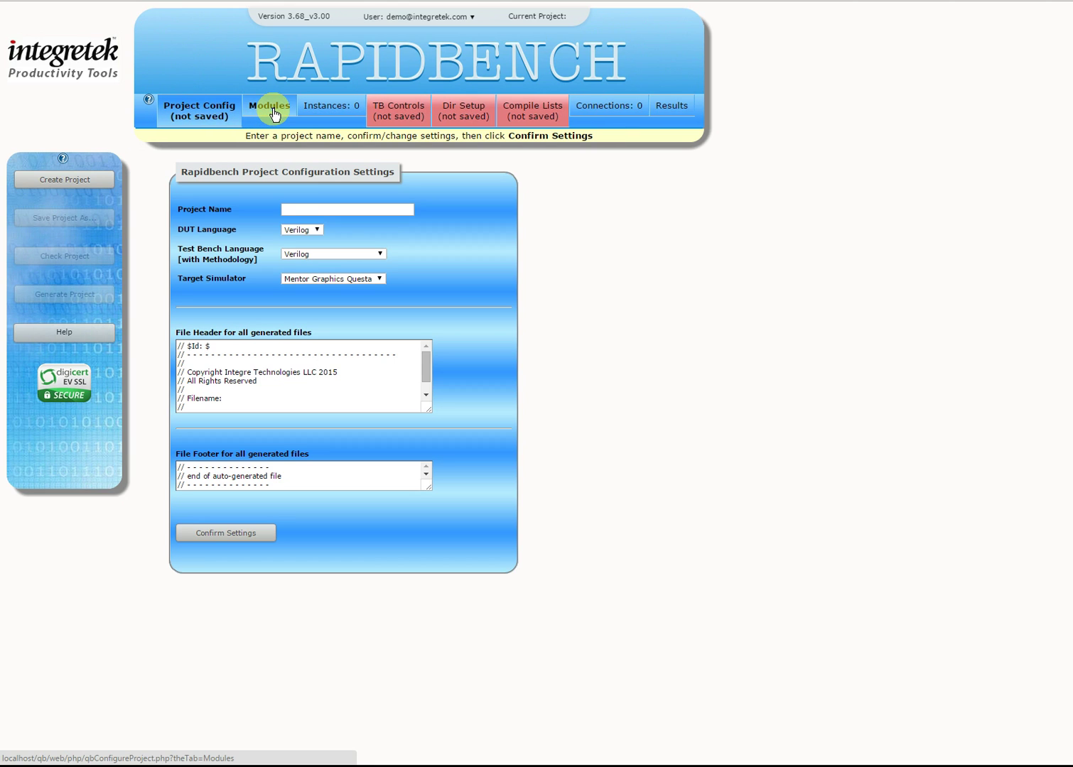
{"action": "left_click", "coordinate": [327, 111]}
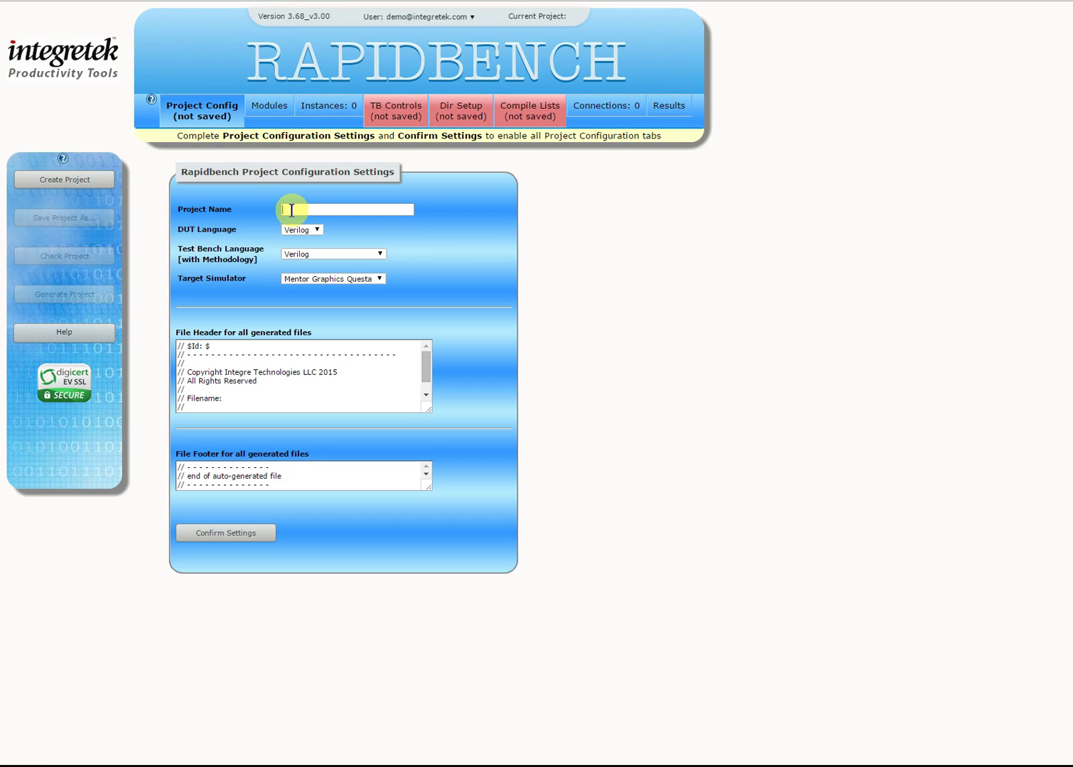
{"action": "type", "text": "rs485_router"}
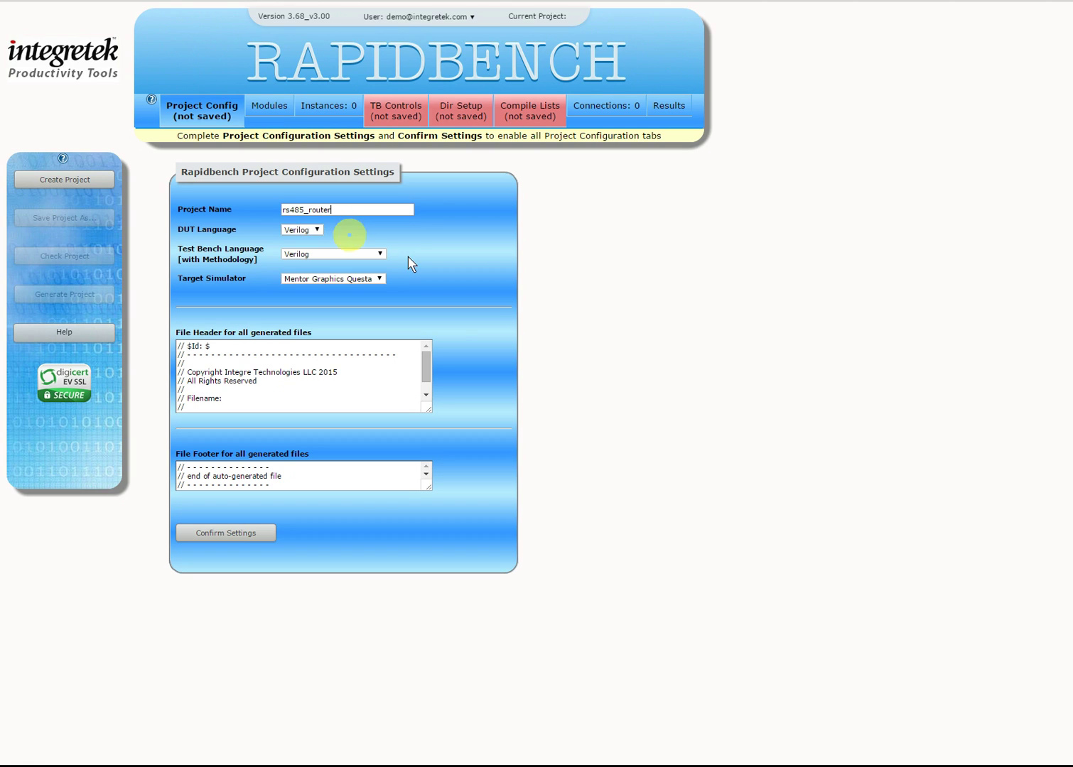
Set the test bench language to SystemVerilog and confirm the project configuration settings
{"action": "left_click", "coordinate": [378, 254]}
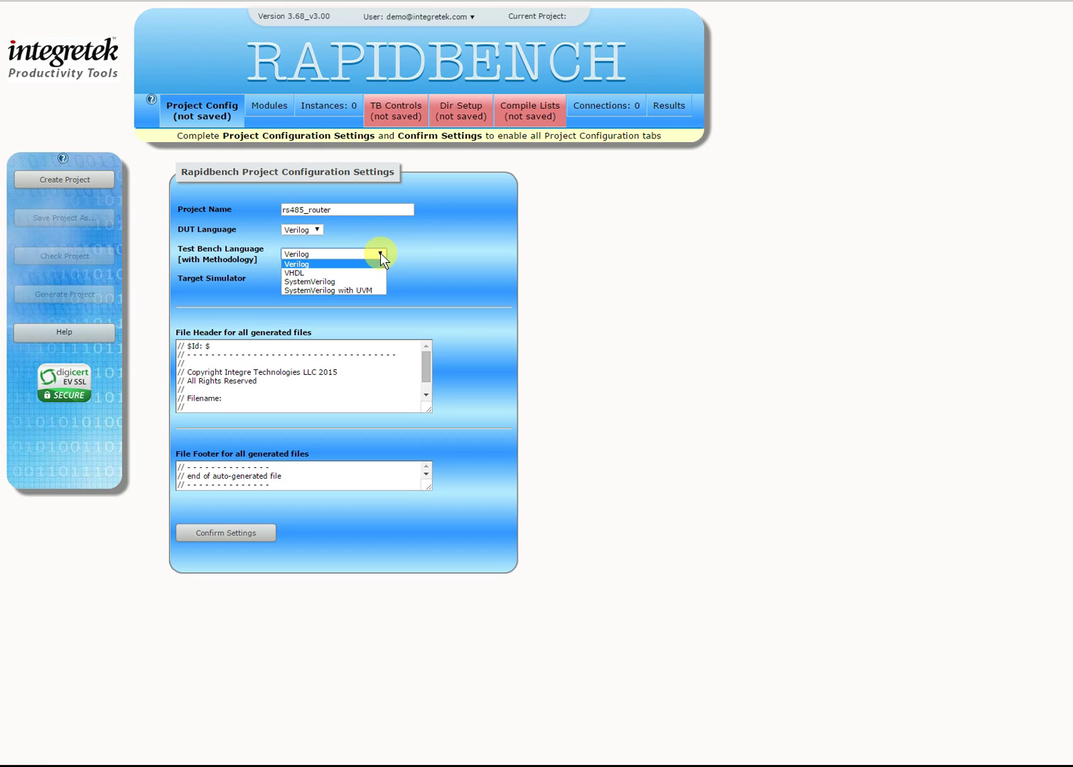
{"action": "left_click", "coordinate": [317, 282]}
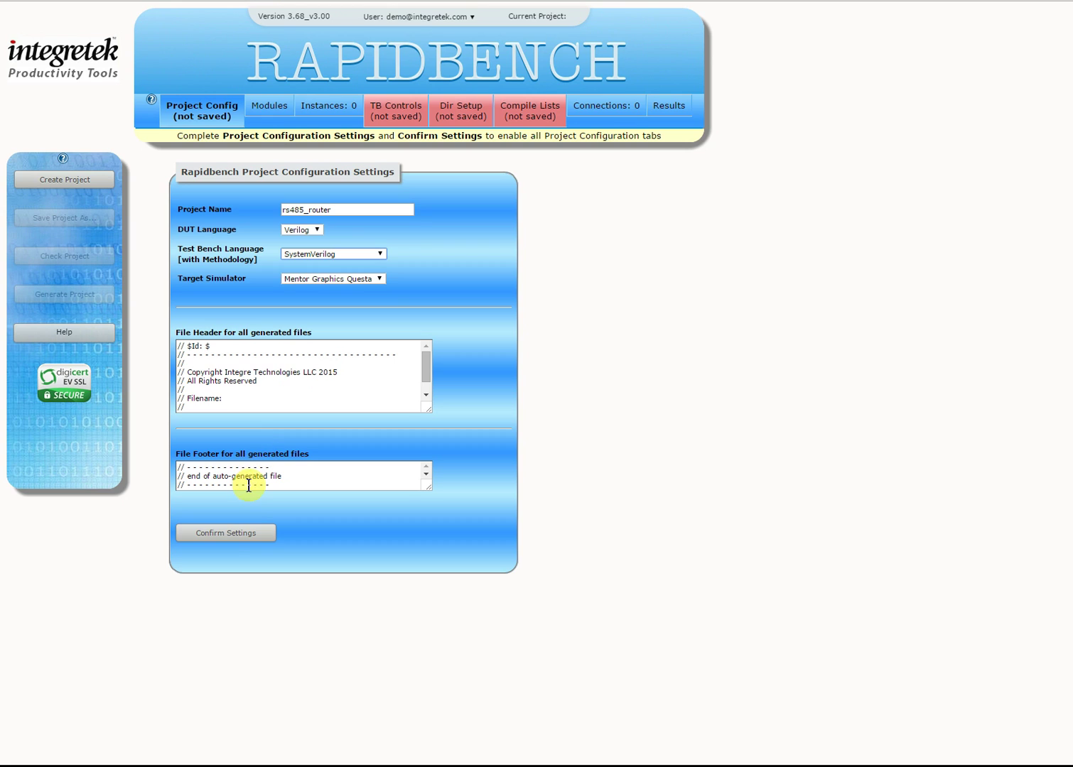
{"action": "left_click", "coordinate": [225, 534]}
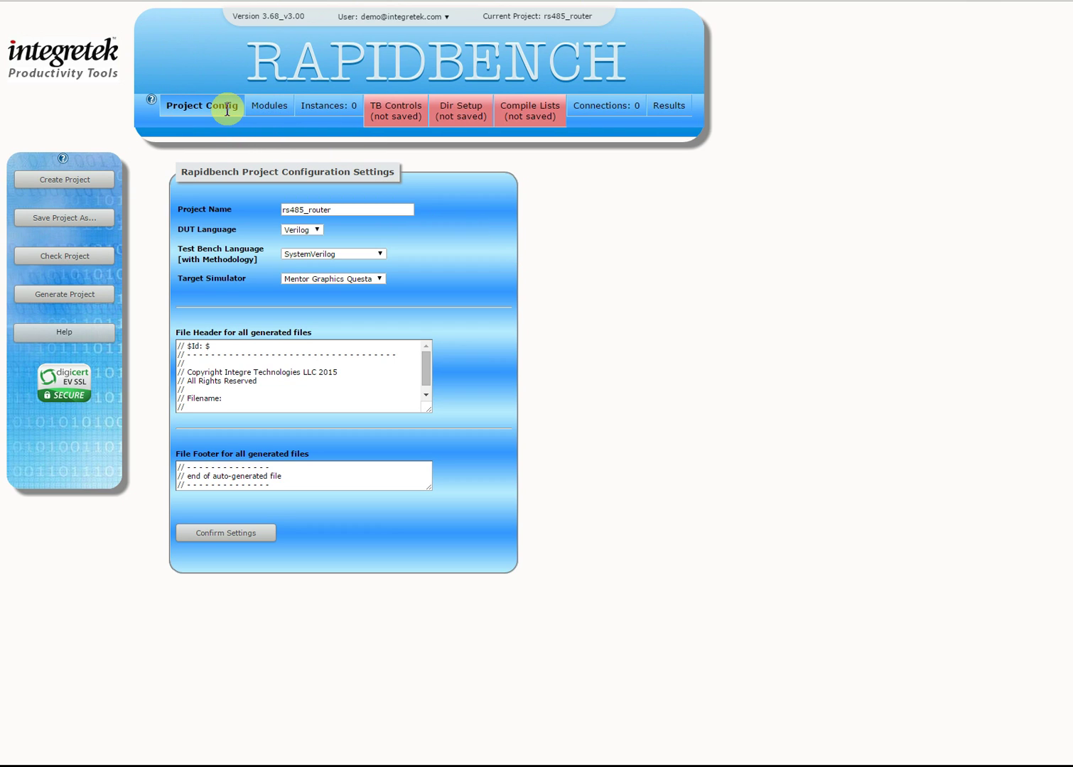
Extract a new DUT-module definition from the local Verilog file rs485_router_top
{"action": "left_click", "coordinate": [268, 108]}
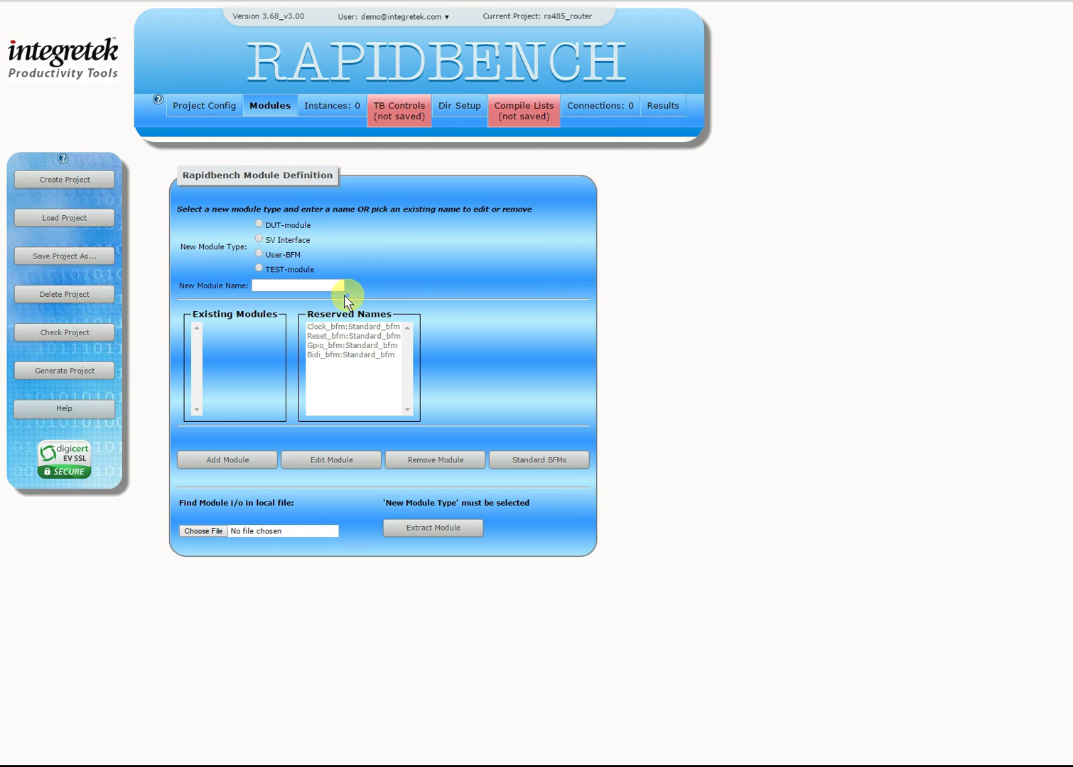
{"action": "left_click", "coordinate": [259, 225]}
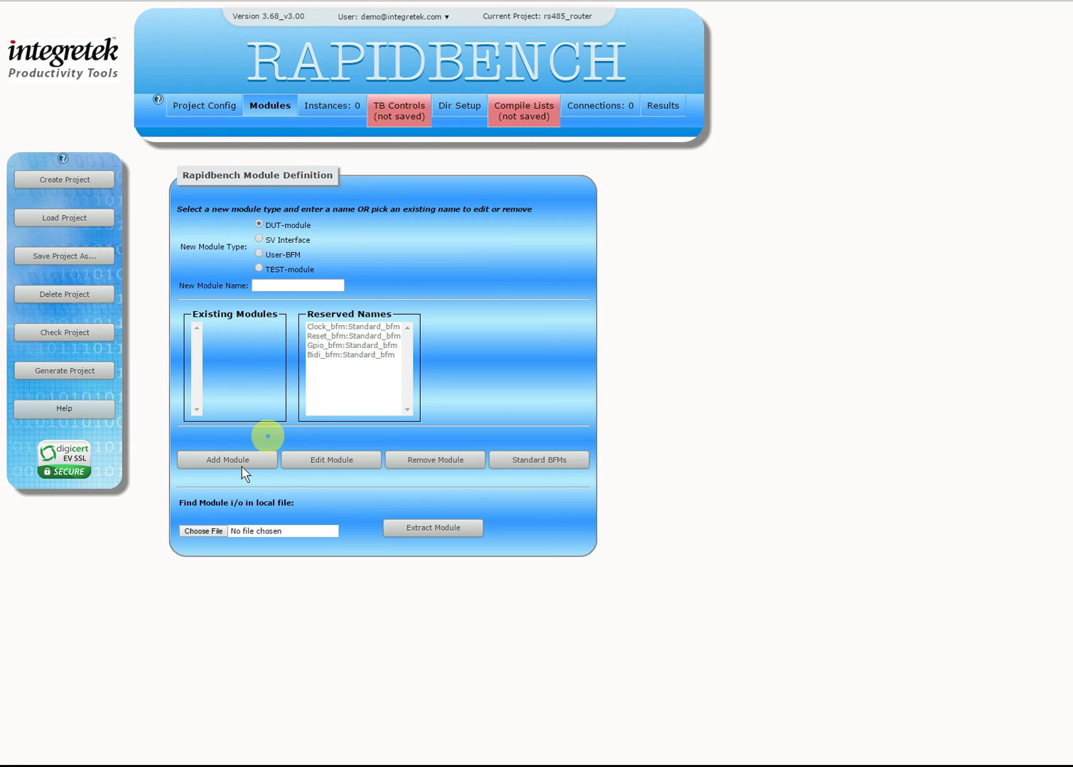
{"action": "left_click", "coordinate": [200, 532]}
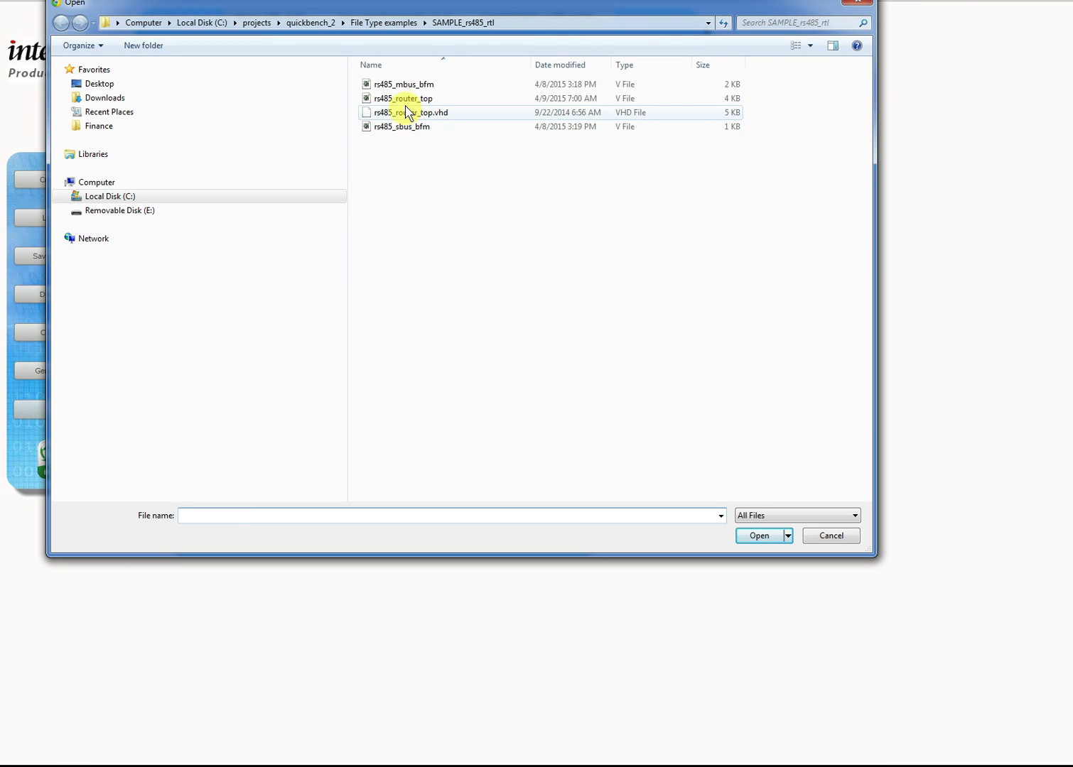
{"action": "left_click", "coordinate": [402, 99]}
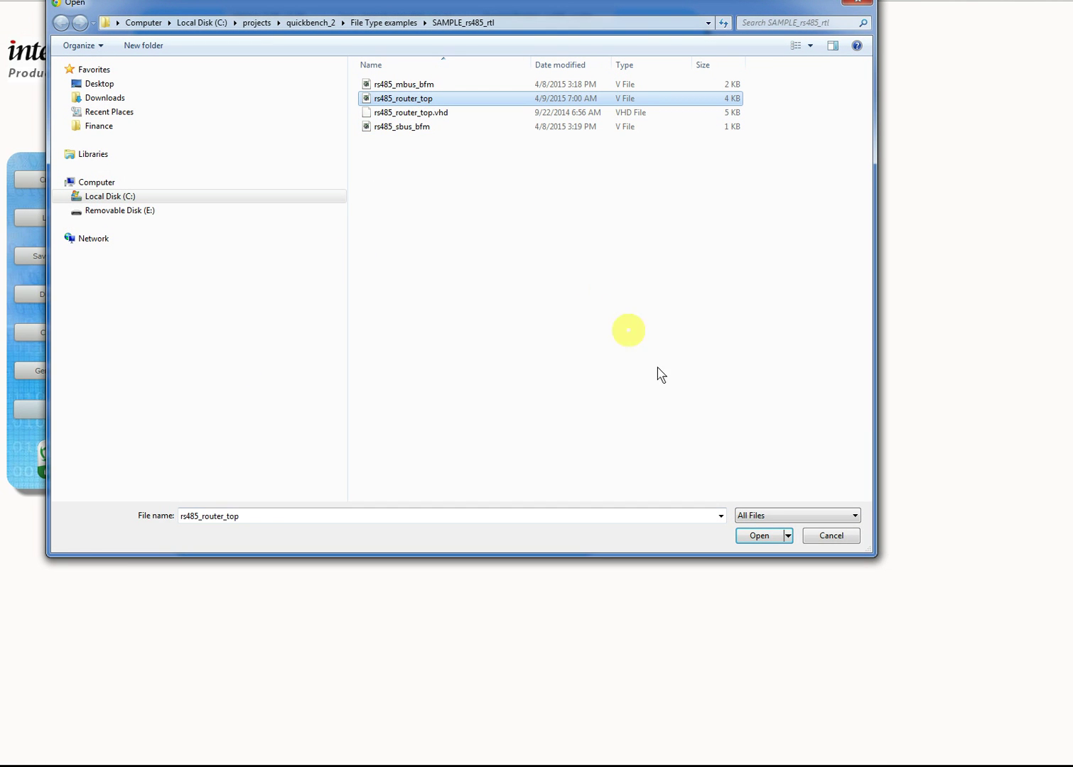
{"action": "left_click", "coordinate": [755, 536]}
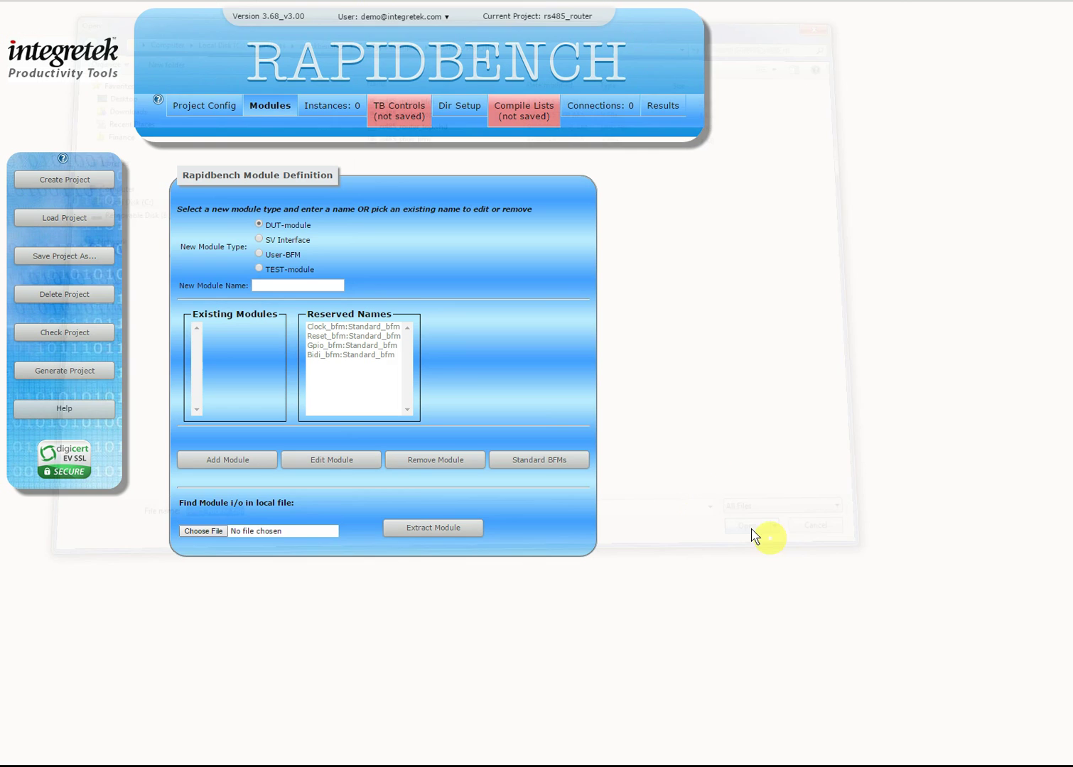
{"action": "left_click", "coordinate": [434, 529]}
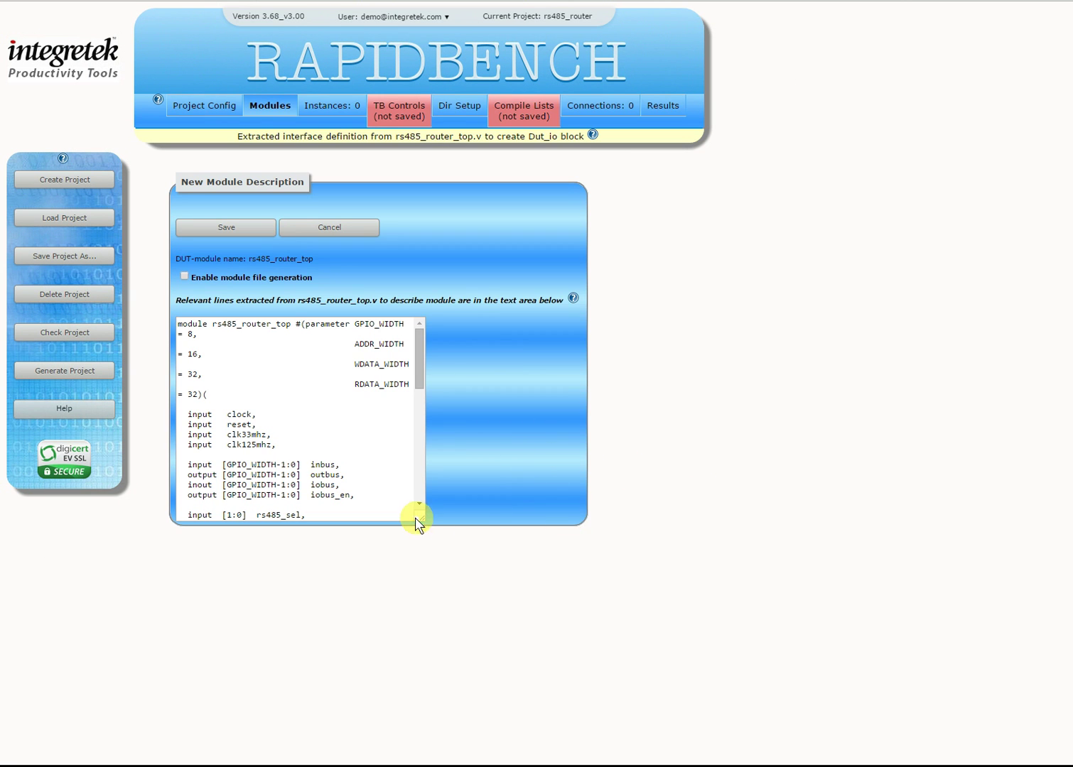
Enlarge the extracted code area, review the rs485_router_top ports and save the new module
{"action": "left_click_drag", "start_coordinate": [418, 523], "coordinate": [602, 718]}
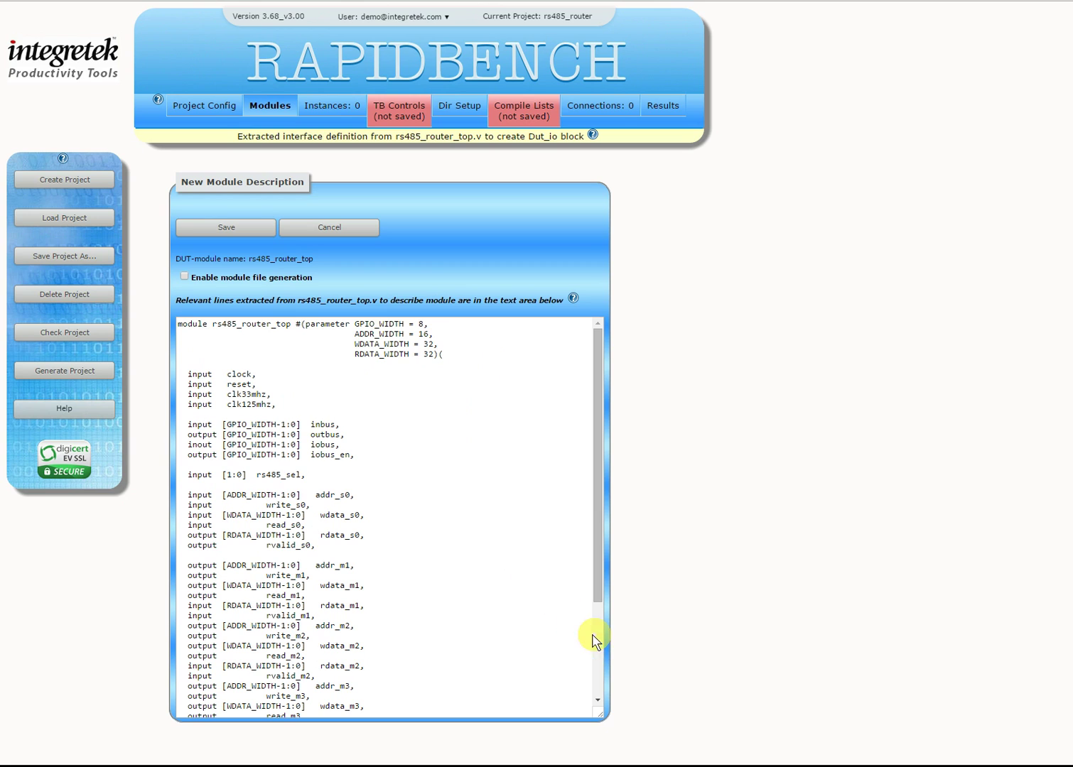
{"action": "left_click", "coordinate": [597, 689]}
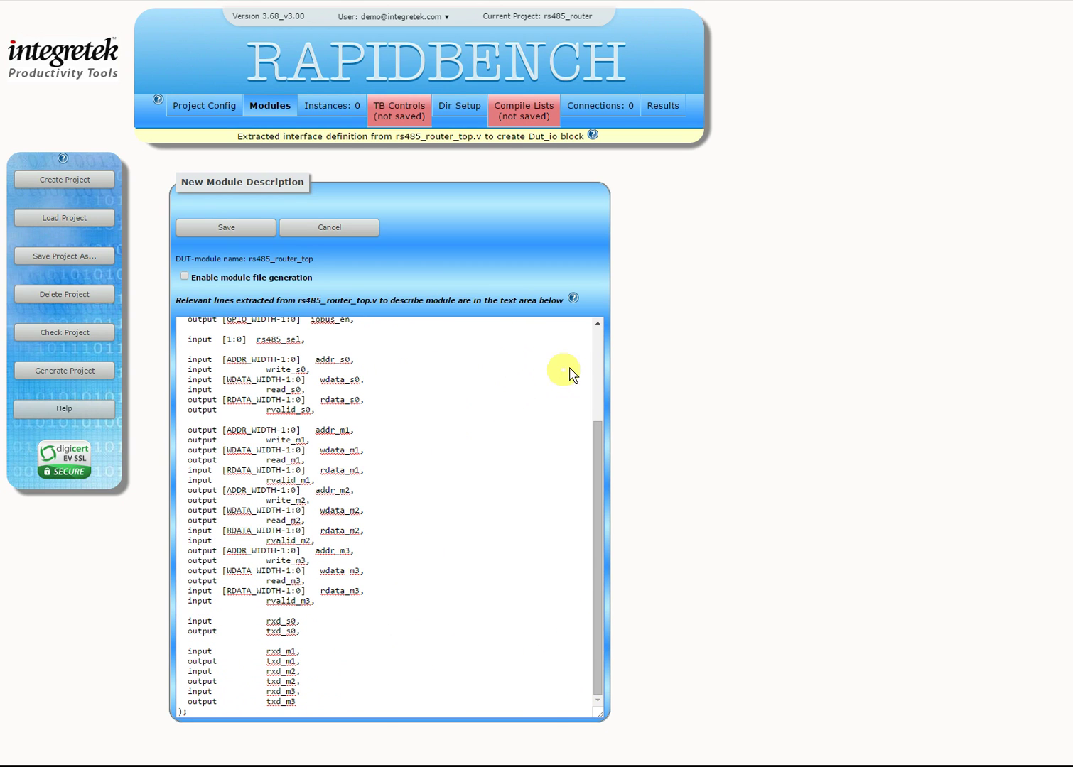
{"action": "left_click", "coordinate": [599, 340]}
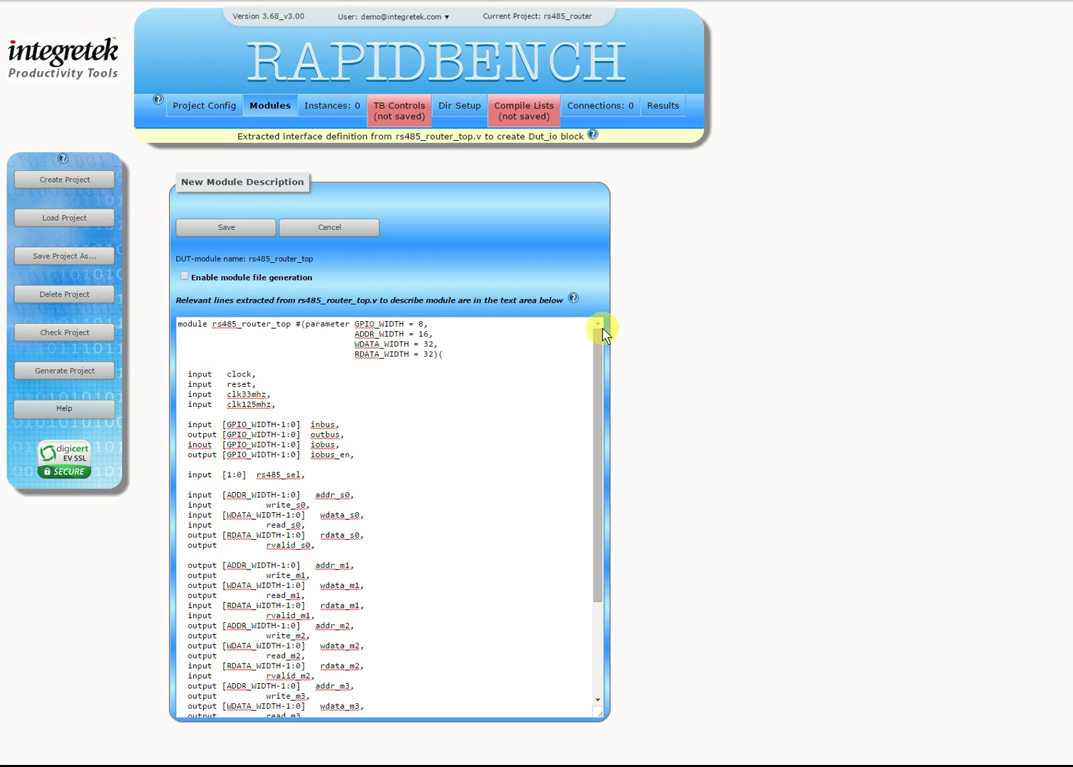
{"action": "left_click", "coordinate": [226, 228]}
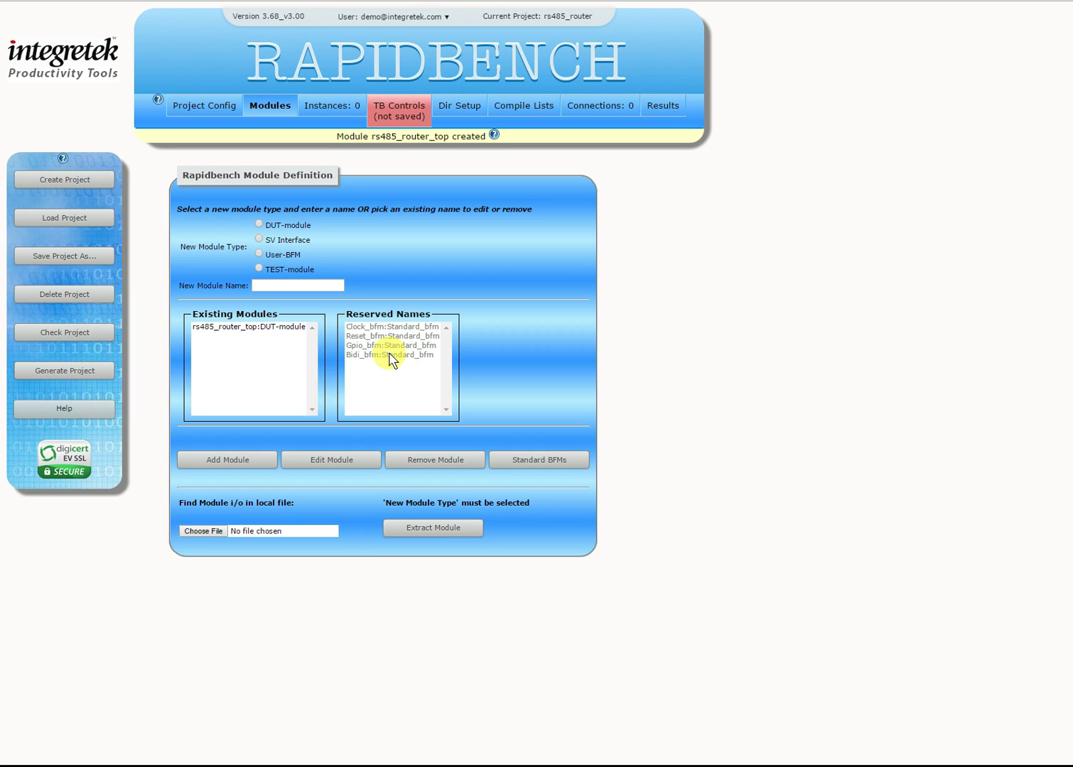
Examine the standard BFM descriptions and the saved rs485_router_top module description without changing either
{"action": "left_click", "coordinate": [534, 459]}
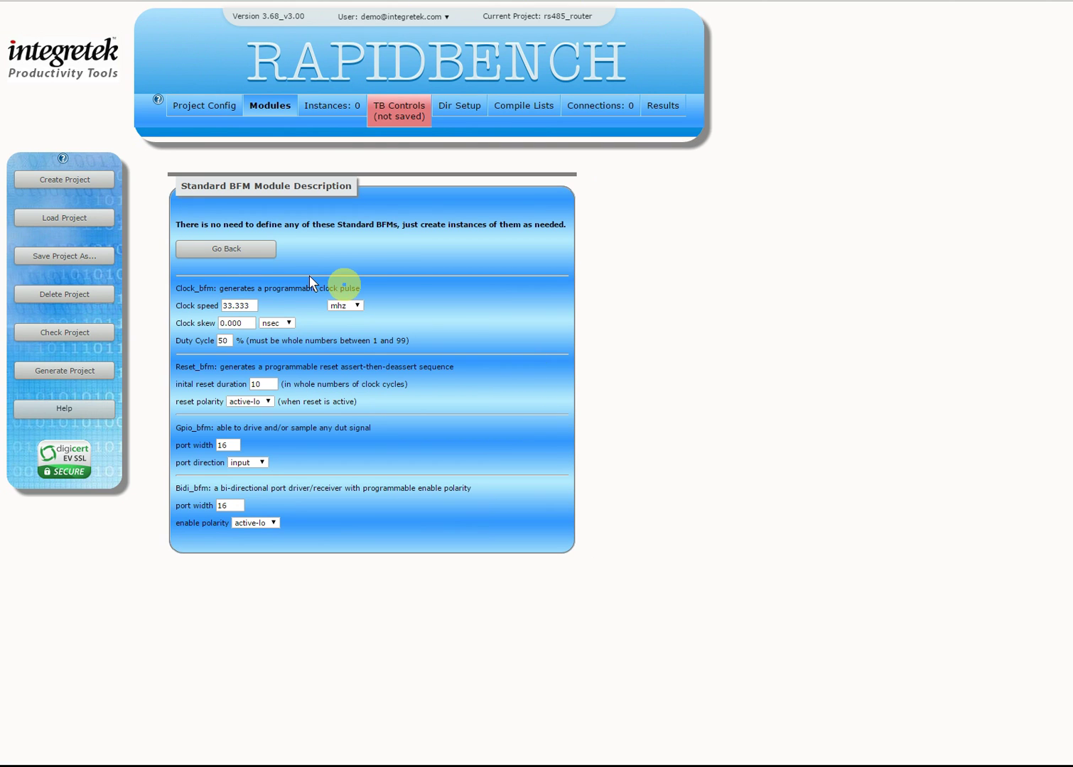
{"action": "left_click", "coordinate": [233, 257]}
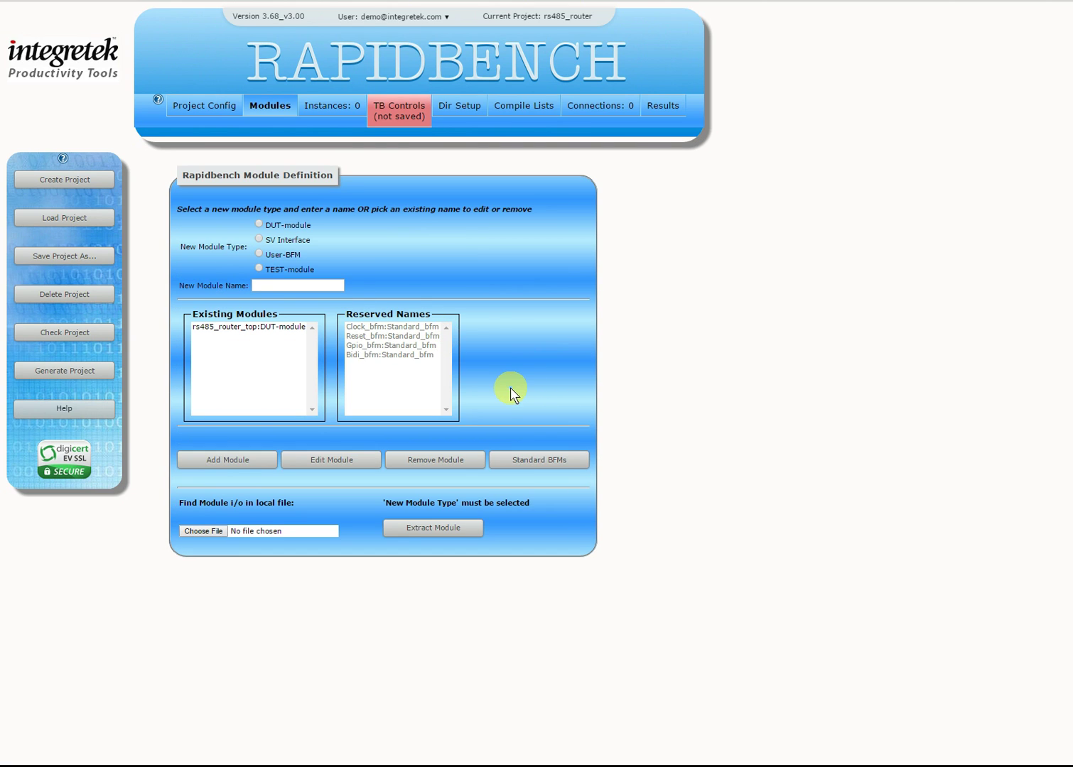
{"action": "left_click", "coordinate": [230, 331]}
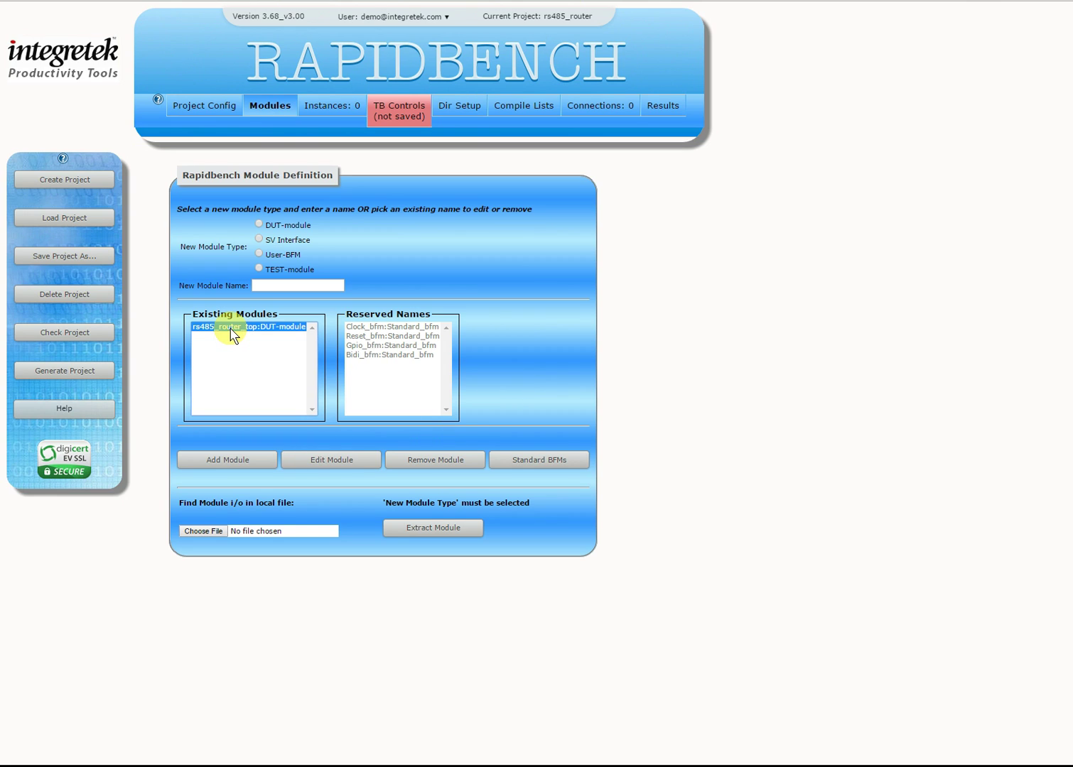
{"action": "left_click", "coordinate": [329, 466]}
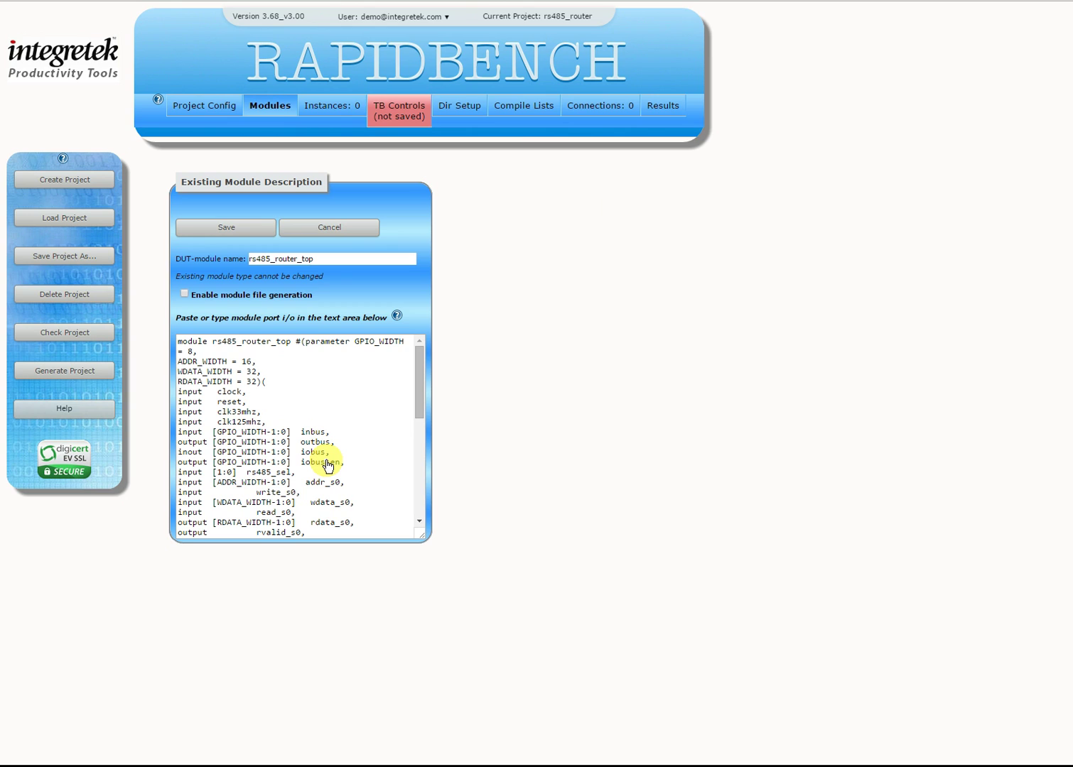
{"action": "left_click", "coordinate": [329, 236]}
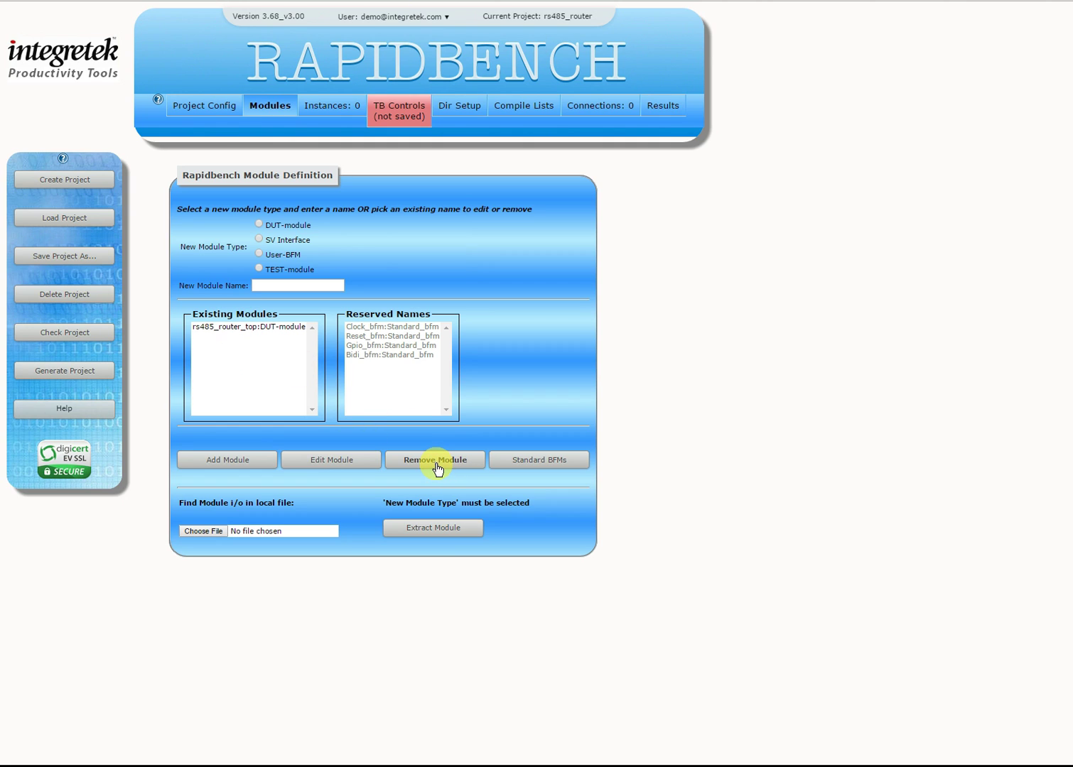
{"action": "left_click", "coordinate": [409, 275]}
Start a new instance of the Clock_bfm standard module and name it sys_clk
{"action": "left_click", "coordinate": [341, 114]}
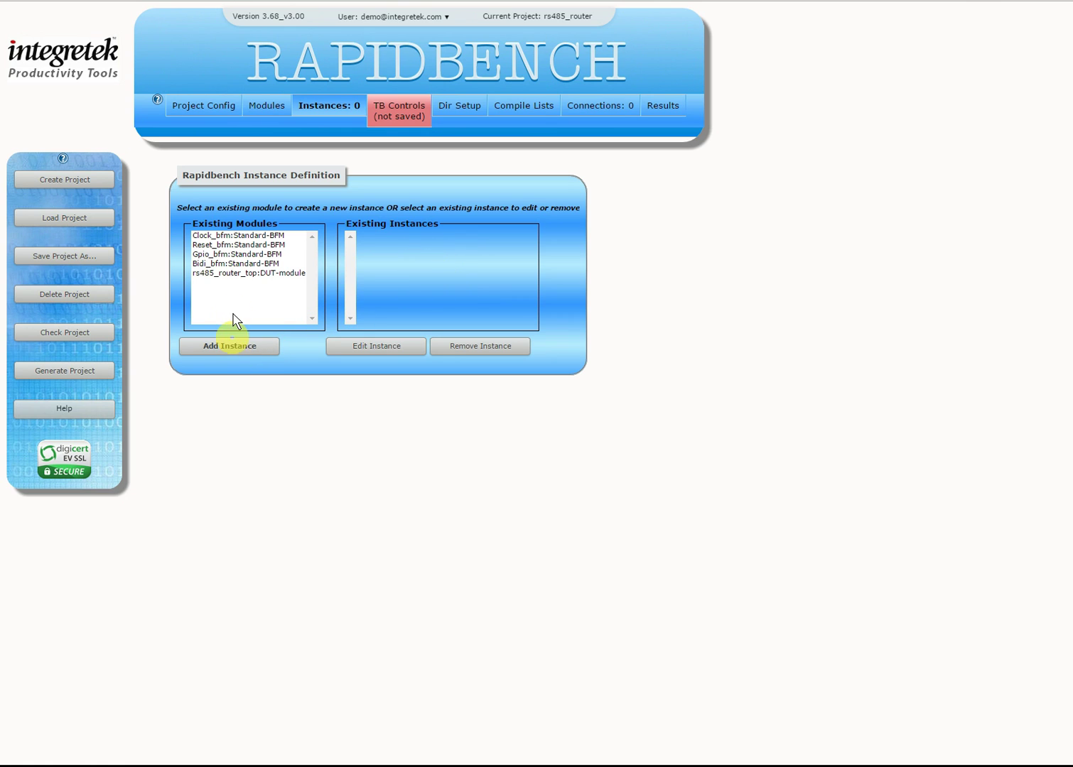
{"action": "left_click", "coordinate": [227, 237]}
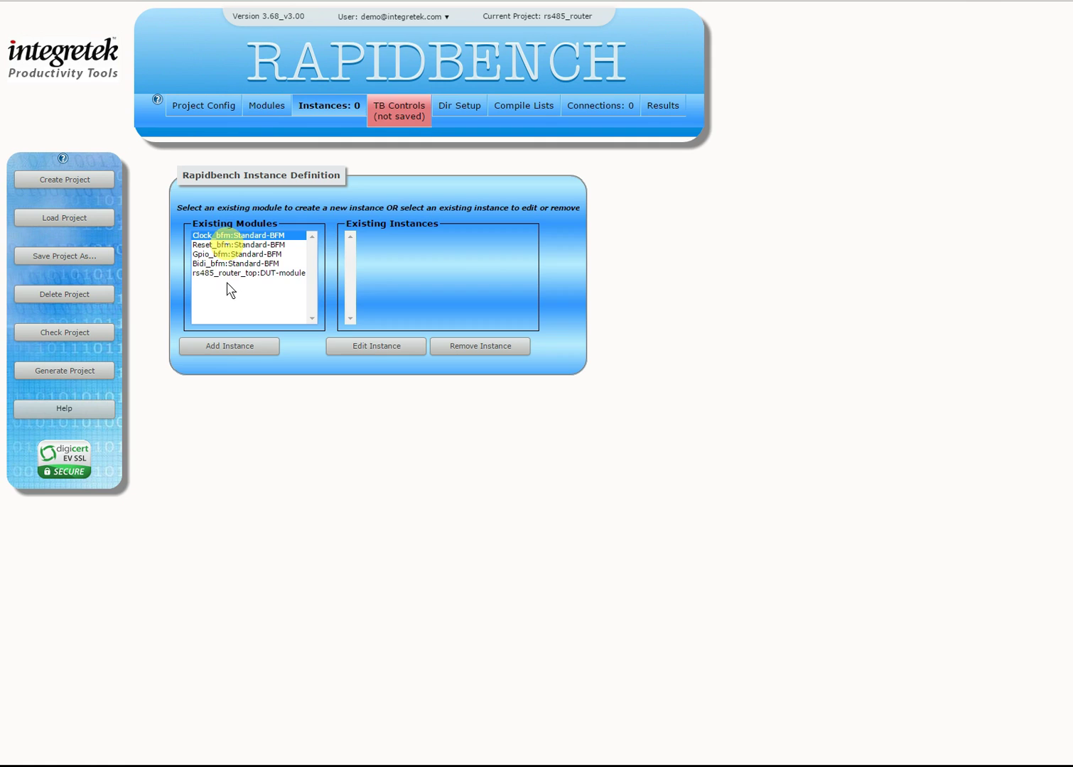
{"action": "left_click", "coordinate": [219, 349]}
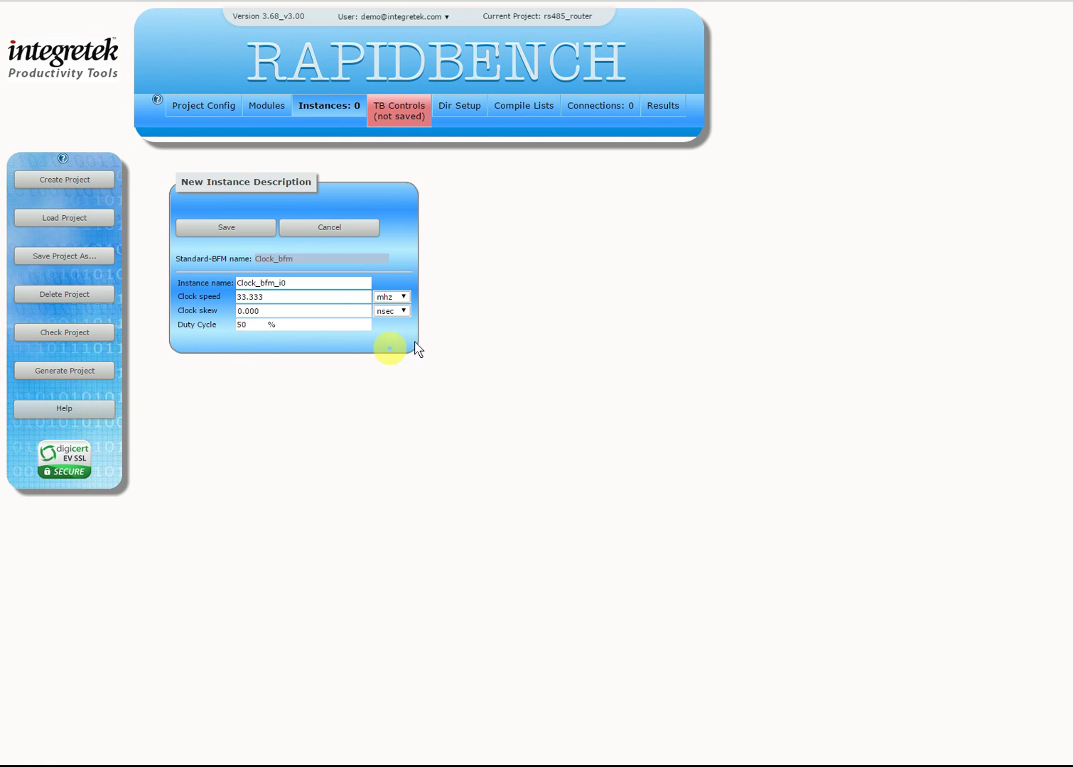
{"action": "double_click", "coordinate": [292, 282]}
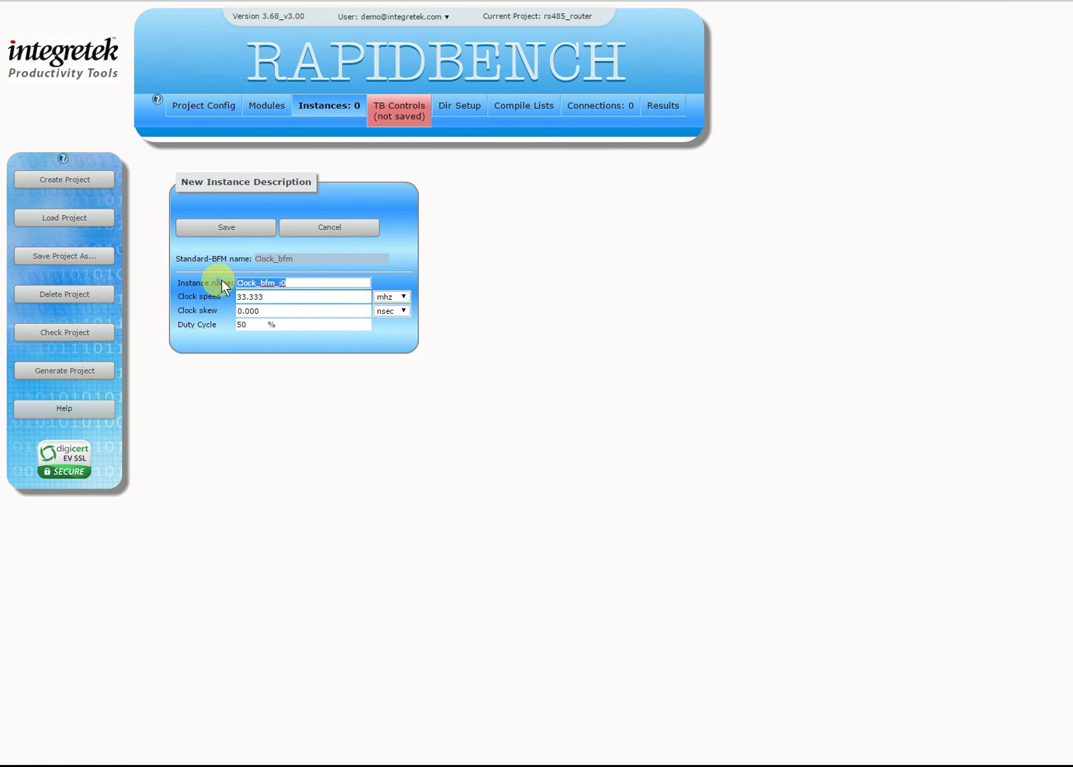
{"action": "type", "text": "sys"}
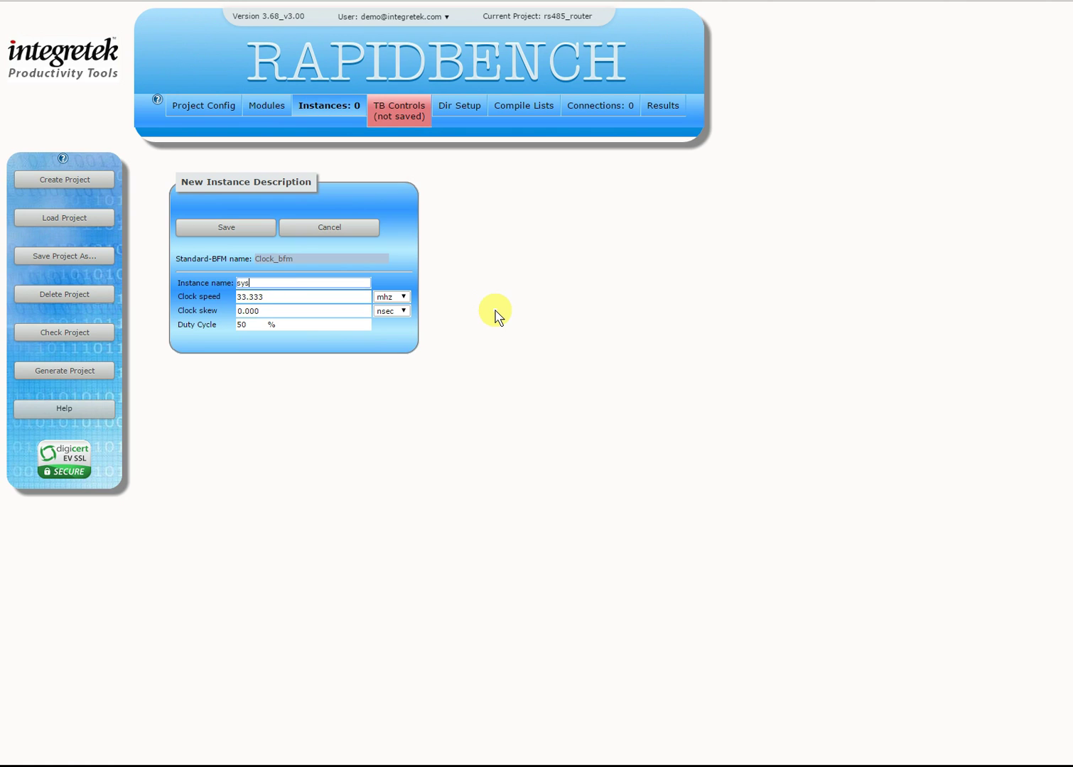
{"action": "type", "text": "_clk"}
Review the unit choices, keeping clock speed in mhz and clock skew in nsec, and save the sys_clk instance
{"action": "left_click", "coordinate": [407, 294]}
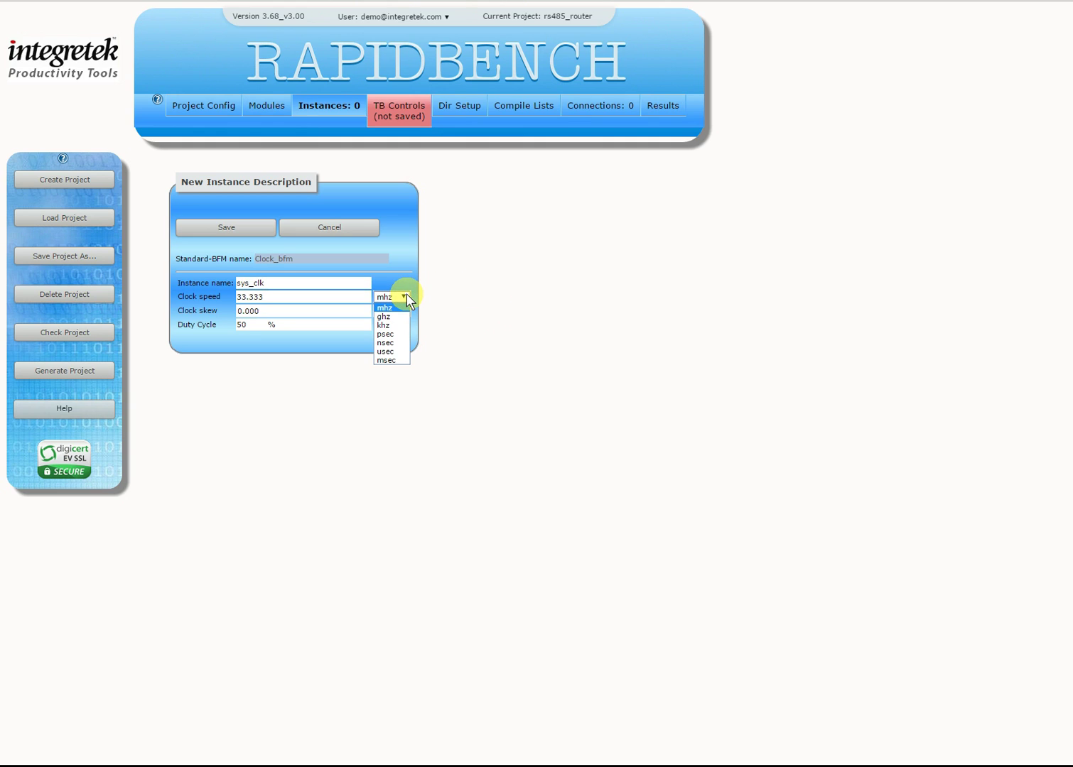
{"action": "left_click", "coordinate": [406, 294]}
{"action": "left_click", "coordinate": [403, 310]}
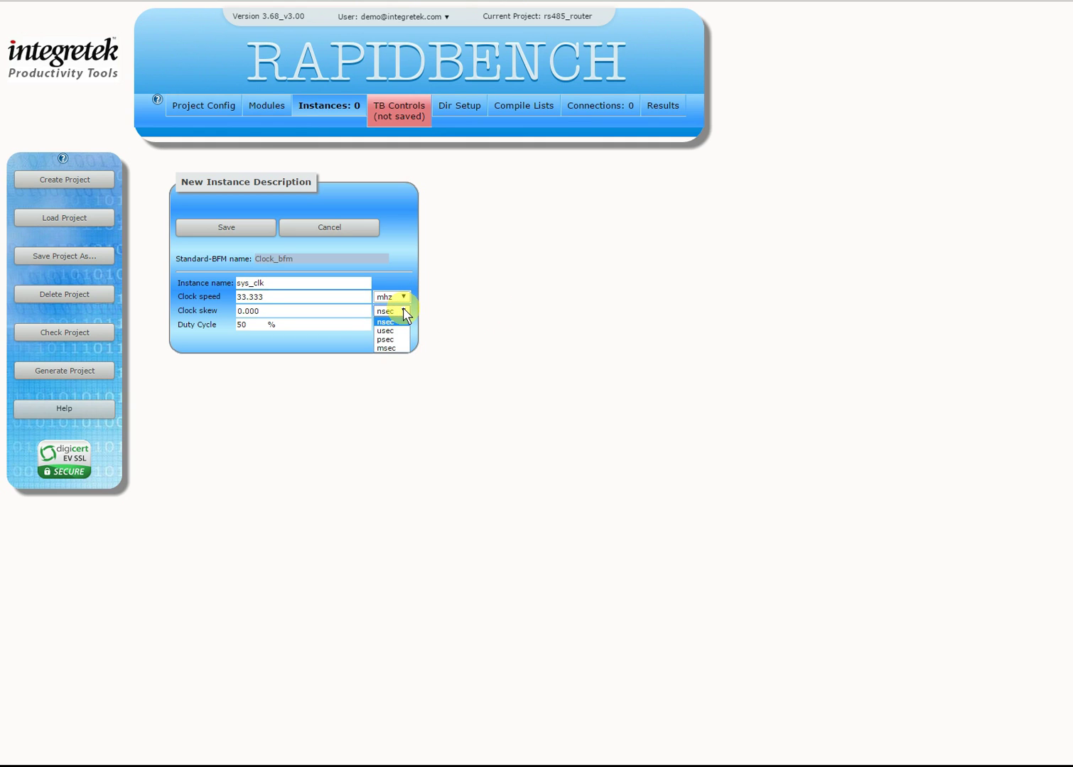
{"action": "left_click", "coordinate": [403, 310]}
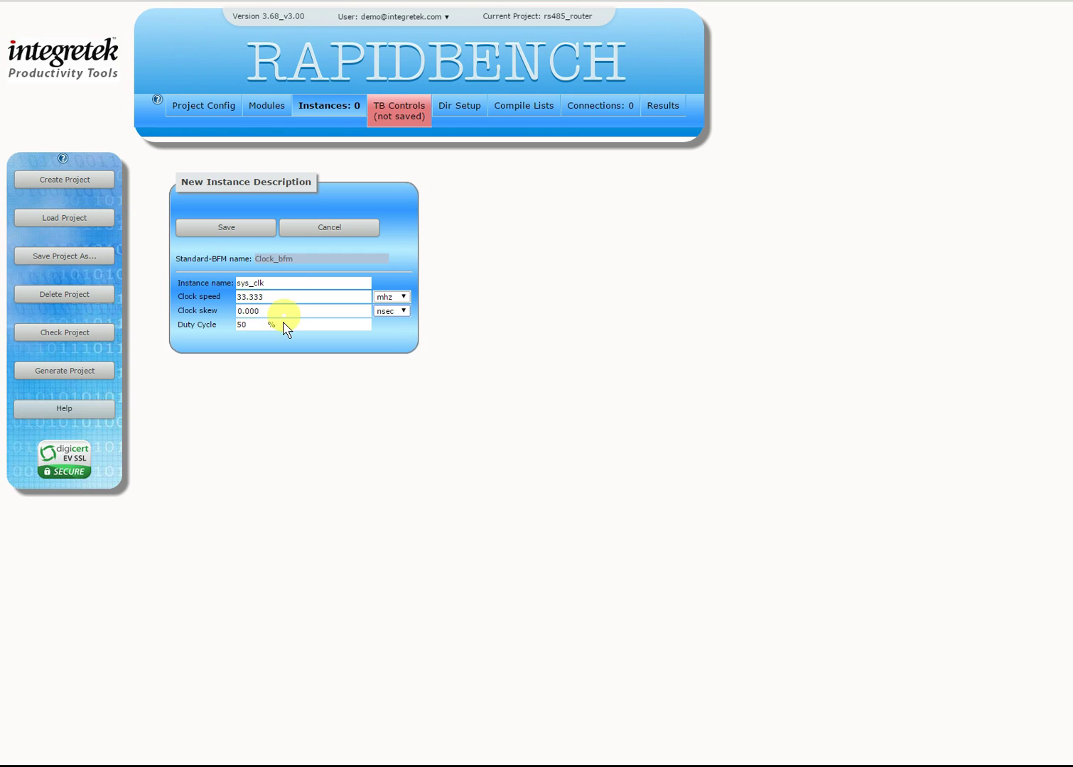
{"action": "left_click", "coordinate": [226, 228]}
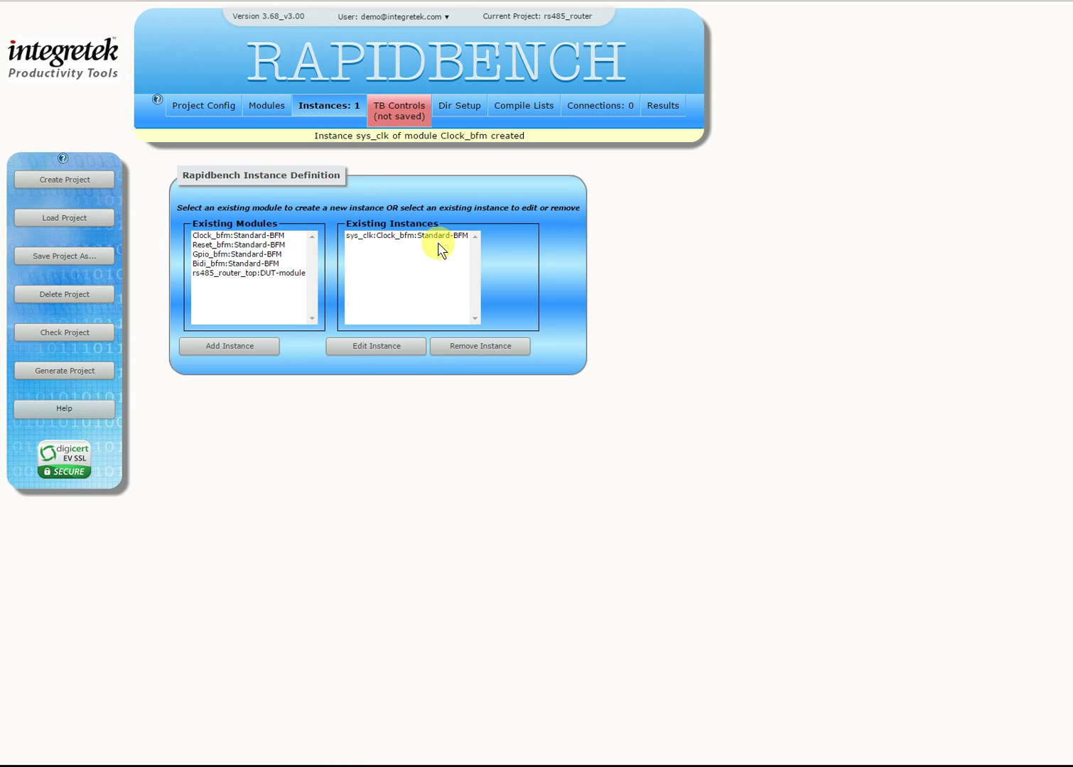
{"action": "mouse_move", "coordinate": [457, 241]}
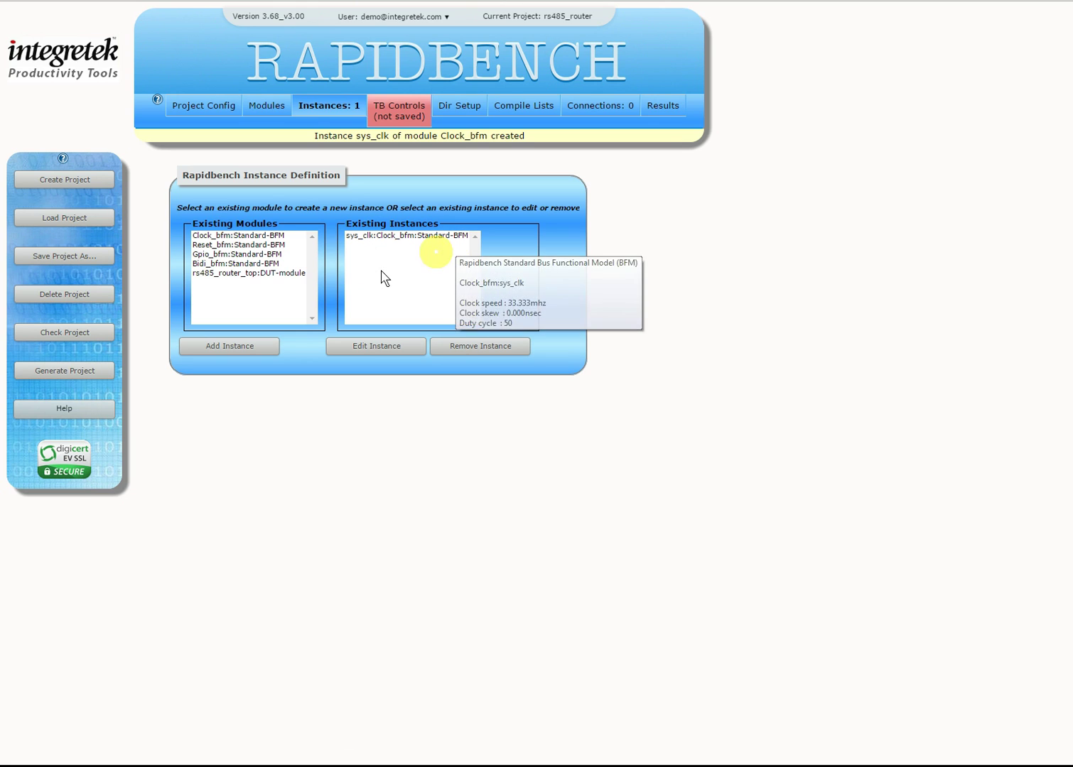